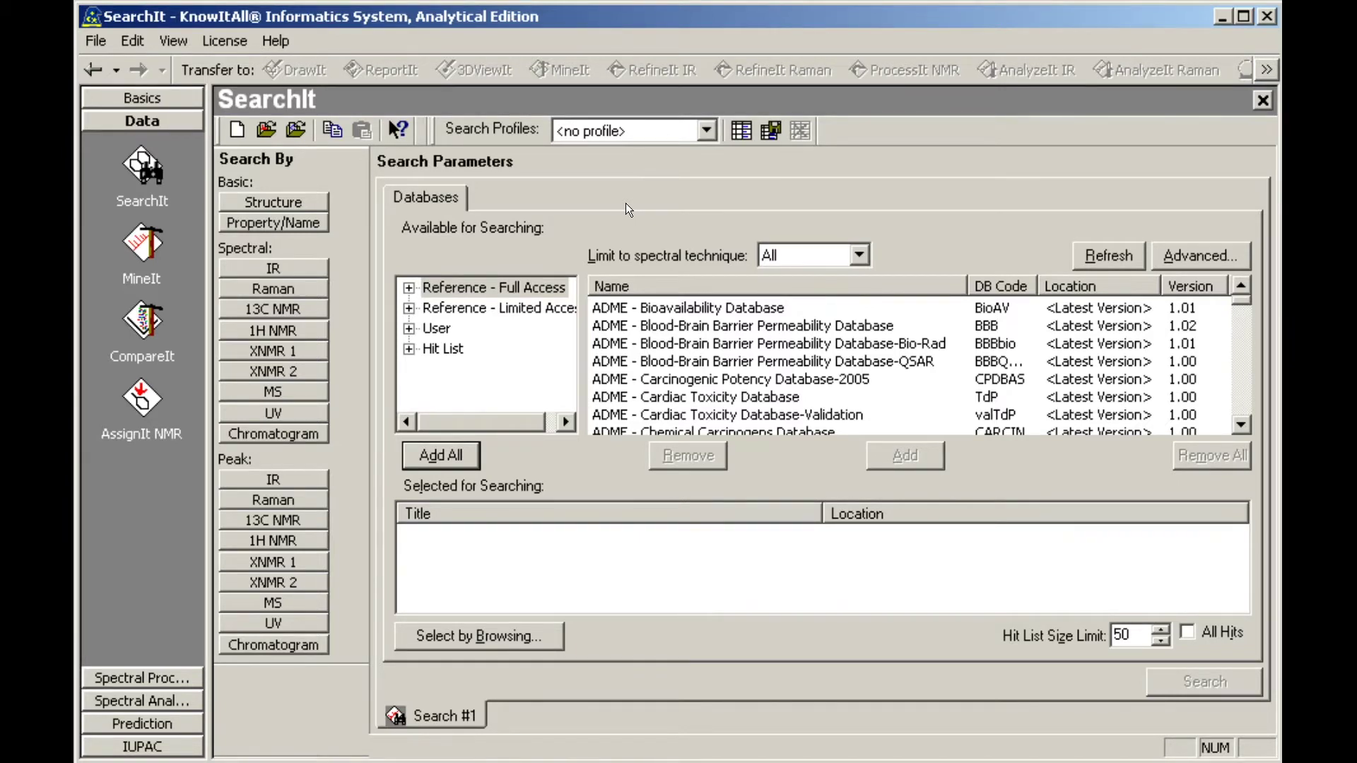
Keep all spectral techniques available and apply the CNMR Peaks search profile.
left_click(859, 255)
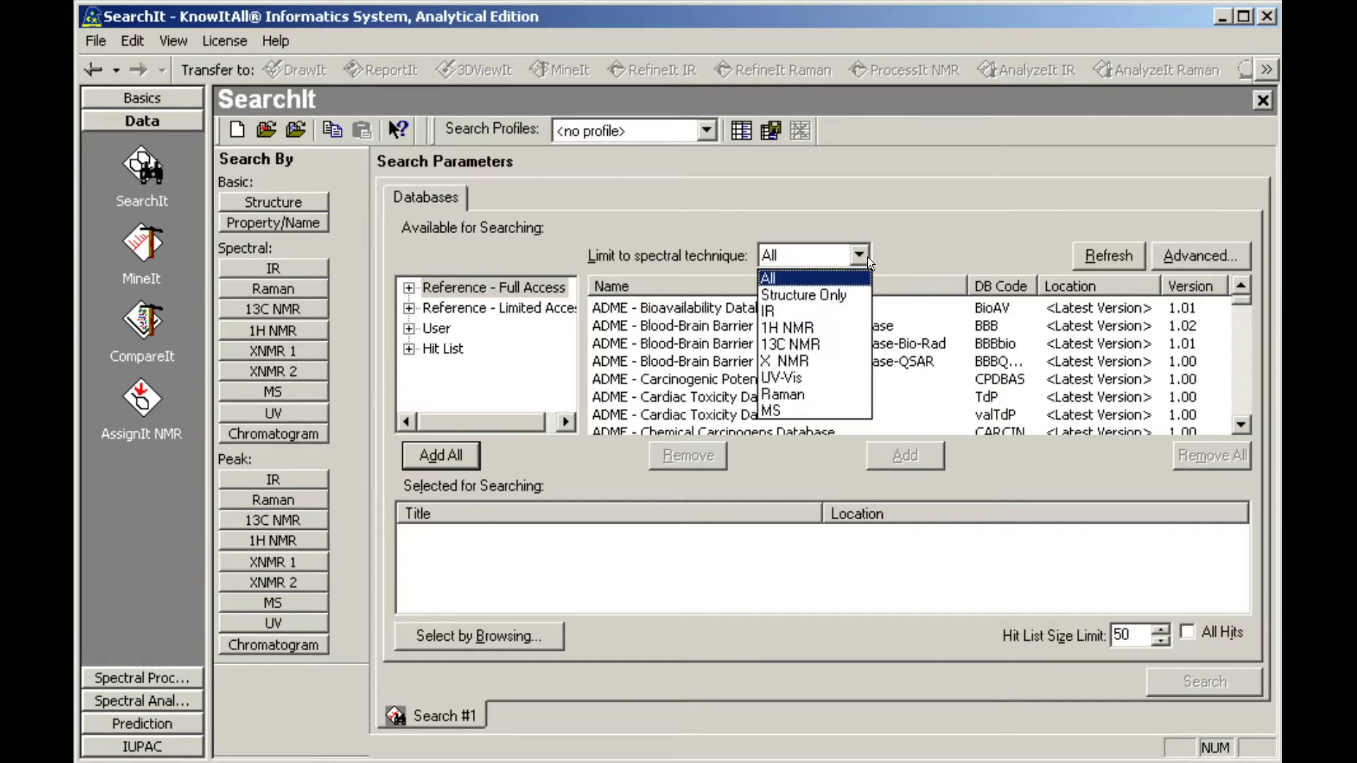
left_click(718, 185)
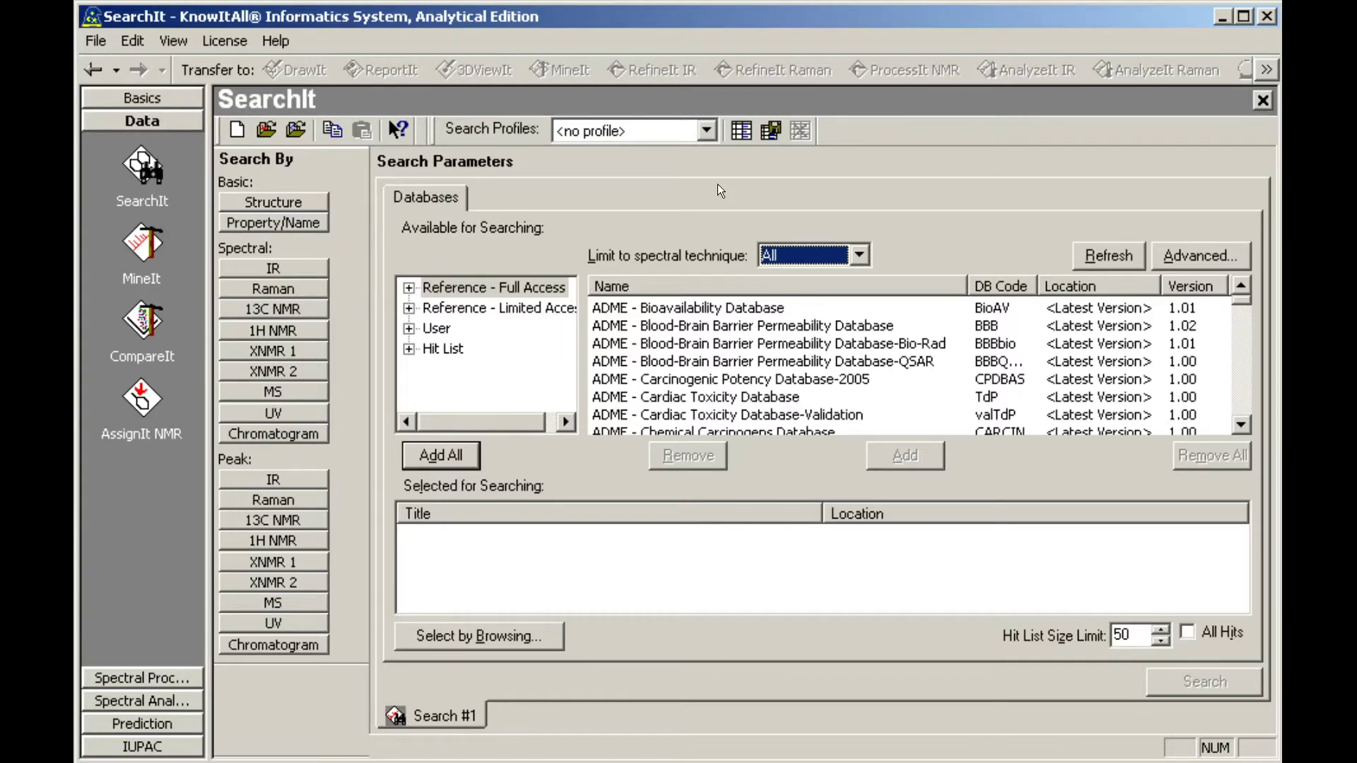
left_click(713, 134)
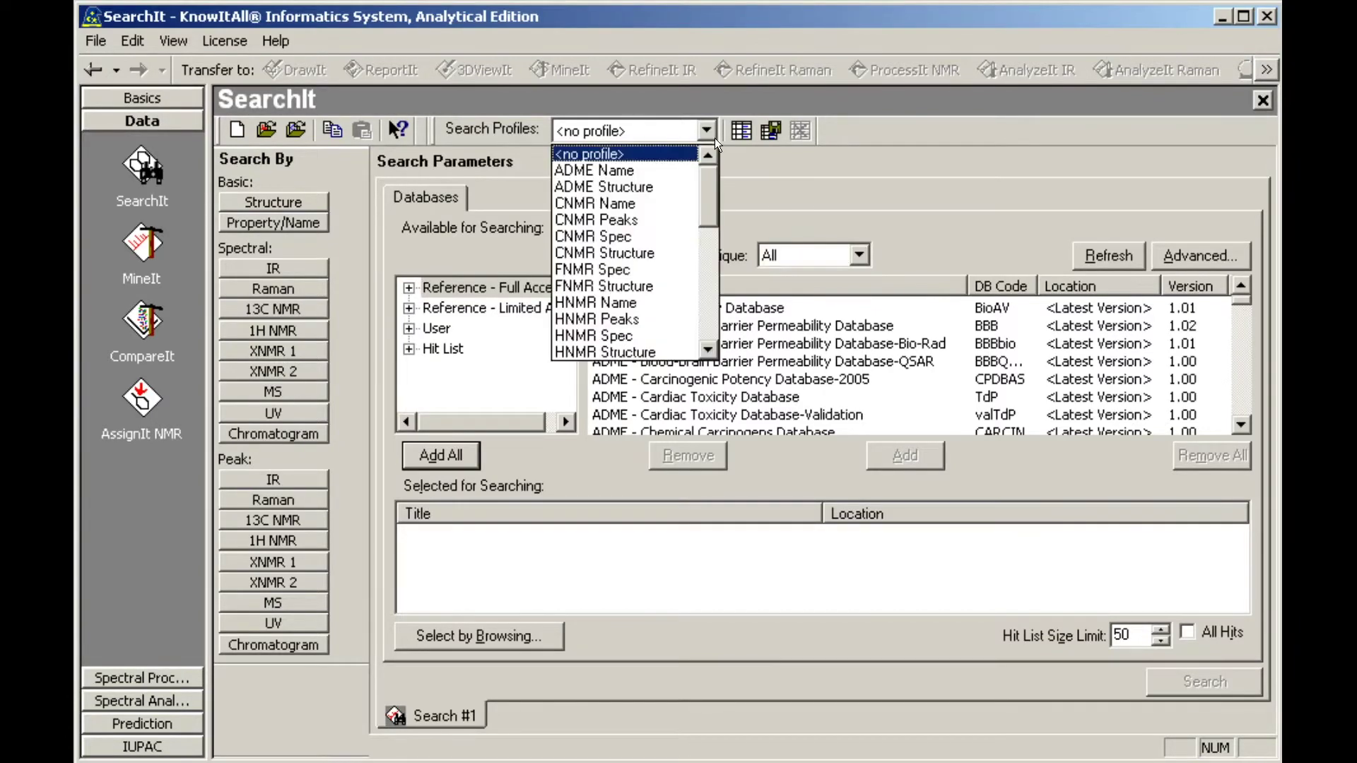
left_click(683, 224)
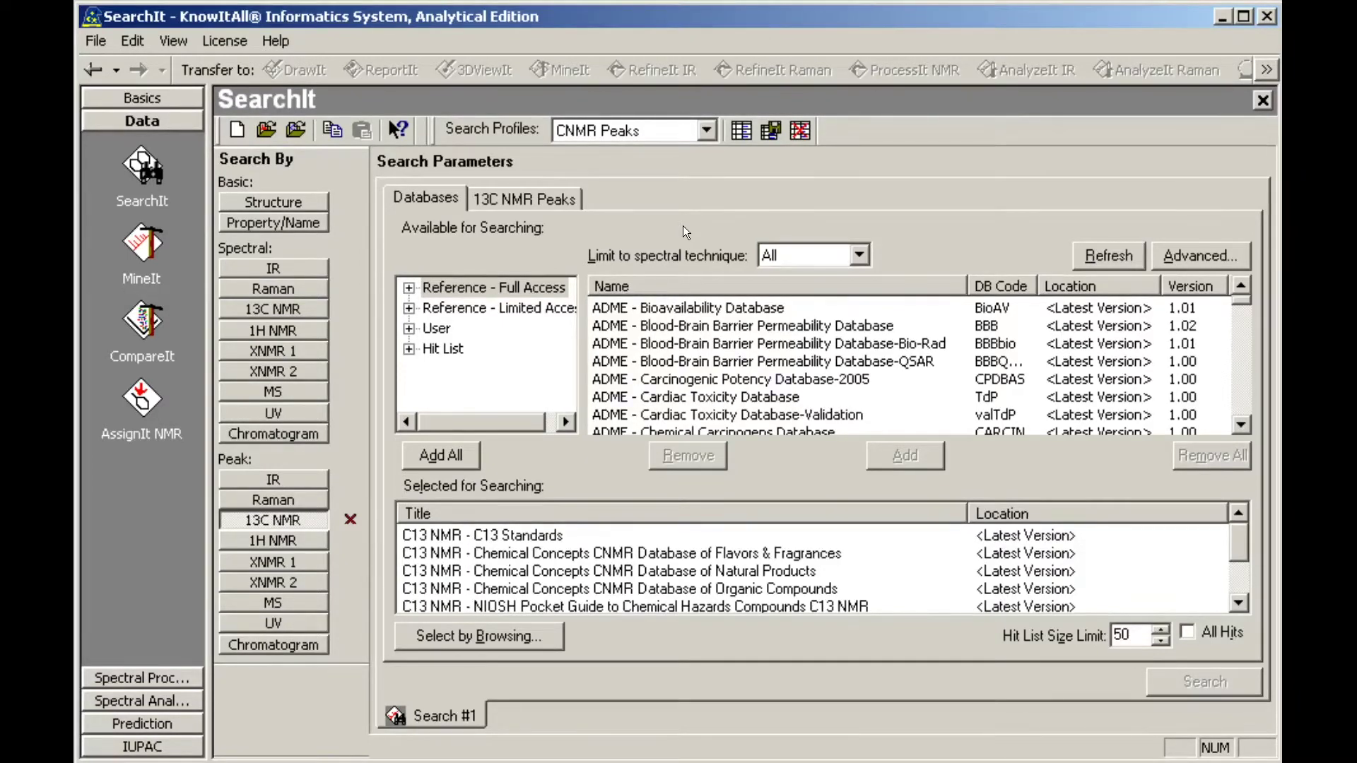
Remove the three Chemical Concepts databases, Flavors & Fragrances through Organic Compounds, from searching.
left_click(571, 558)
left_click(556, 594, "shift")
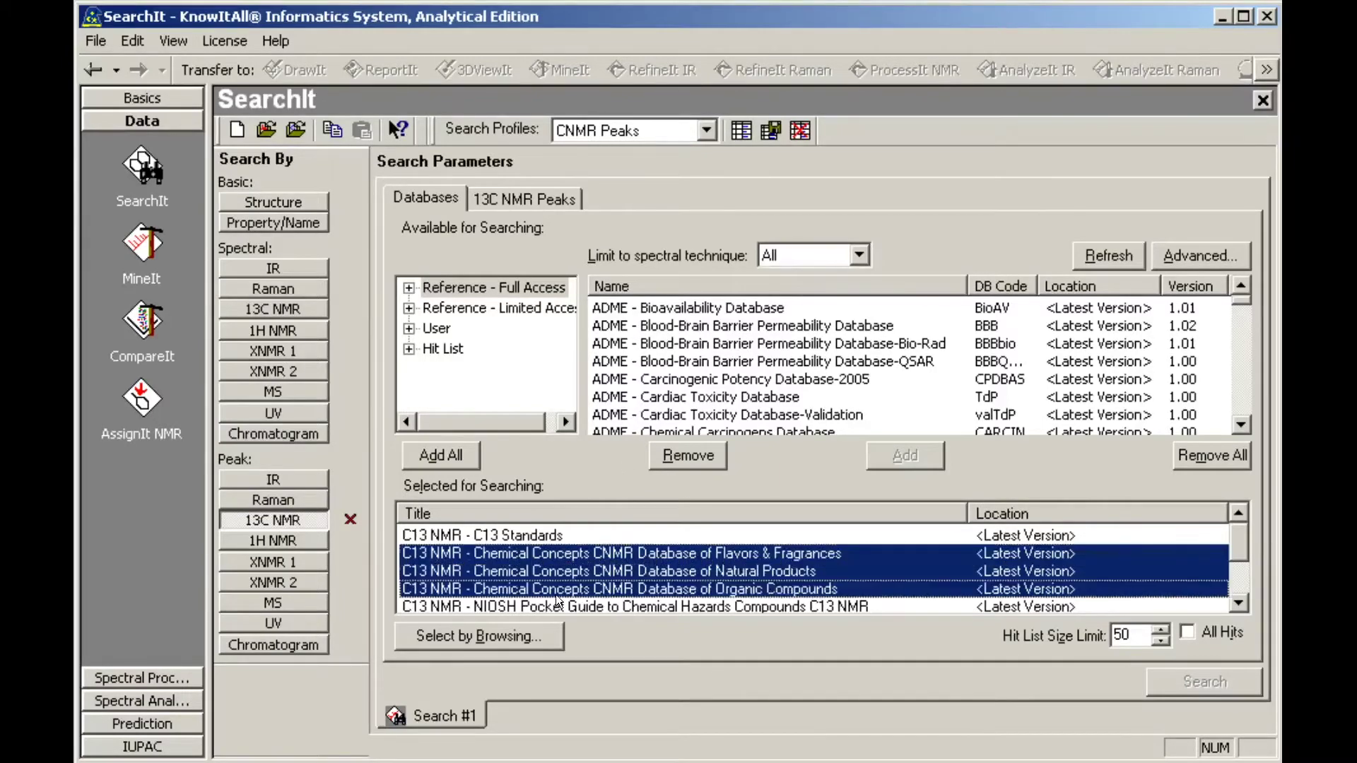
left_click(694, 462)
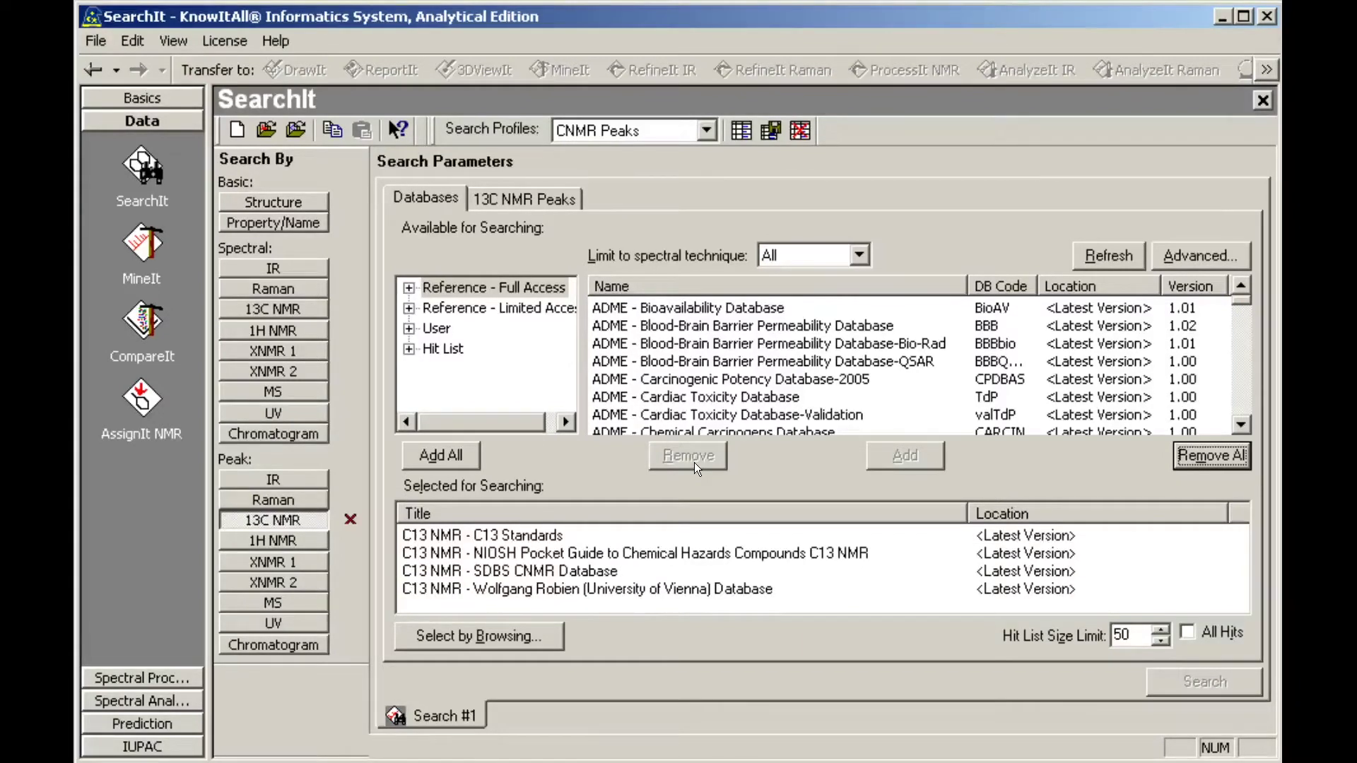
left_click(538, 201)
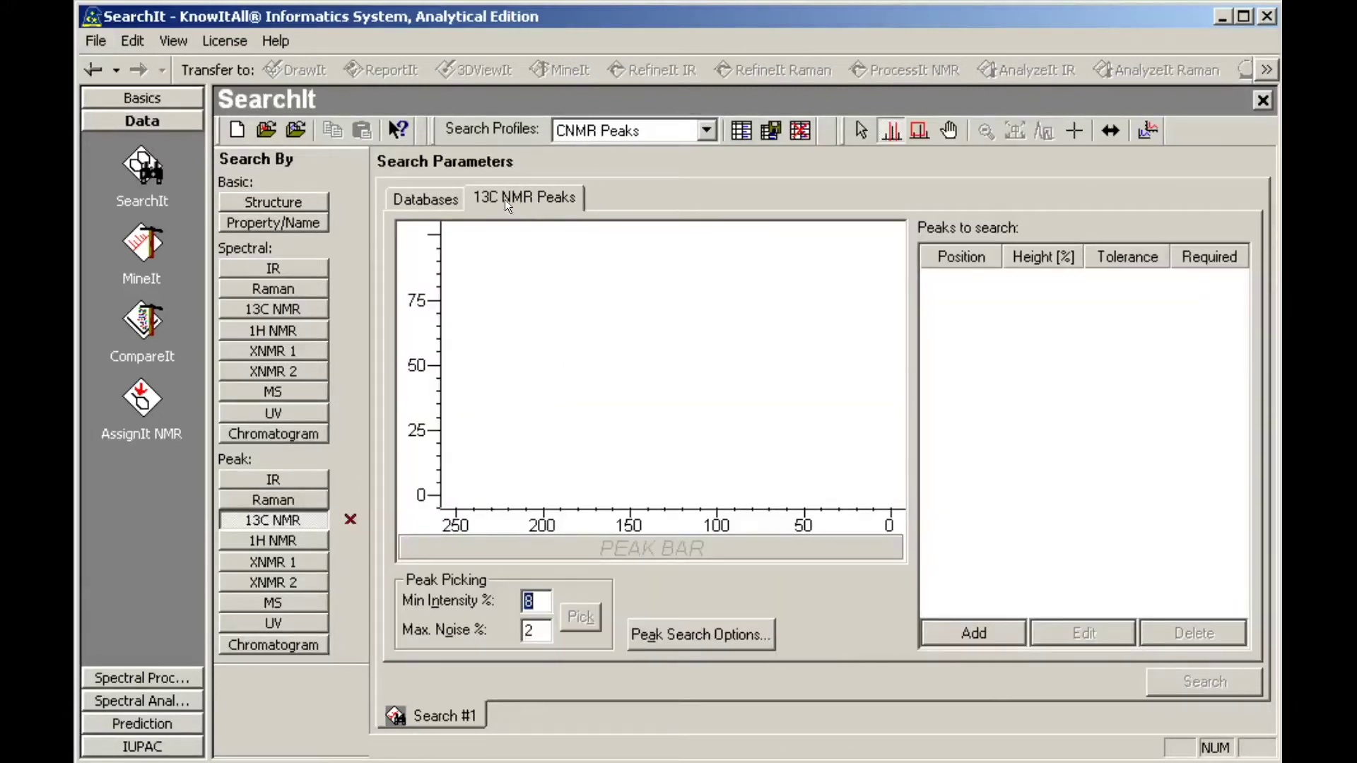
Open the Unknown_spectrumCNMR_1 spectrum file and confirm it as 13C data.
left_click(274, 135)
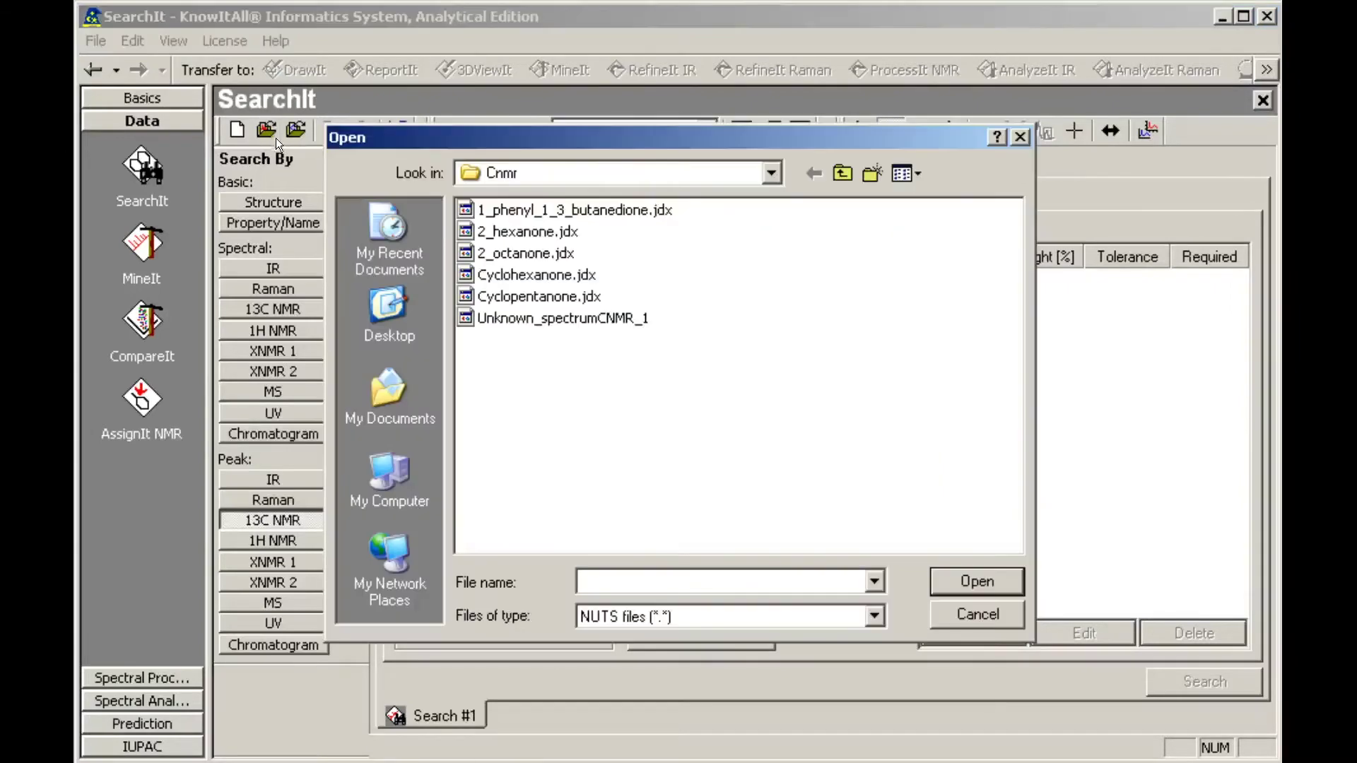
left_click(588, 330)
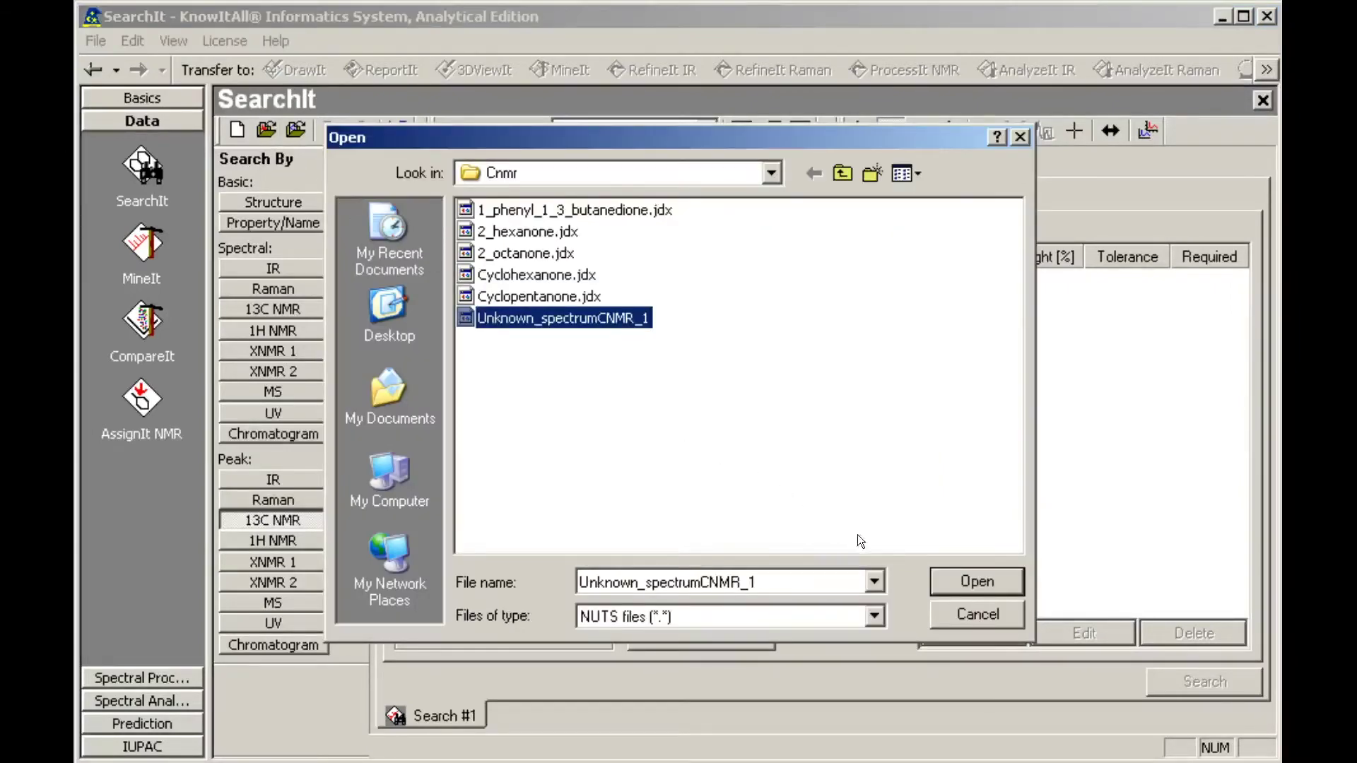
left_click(985, 591)
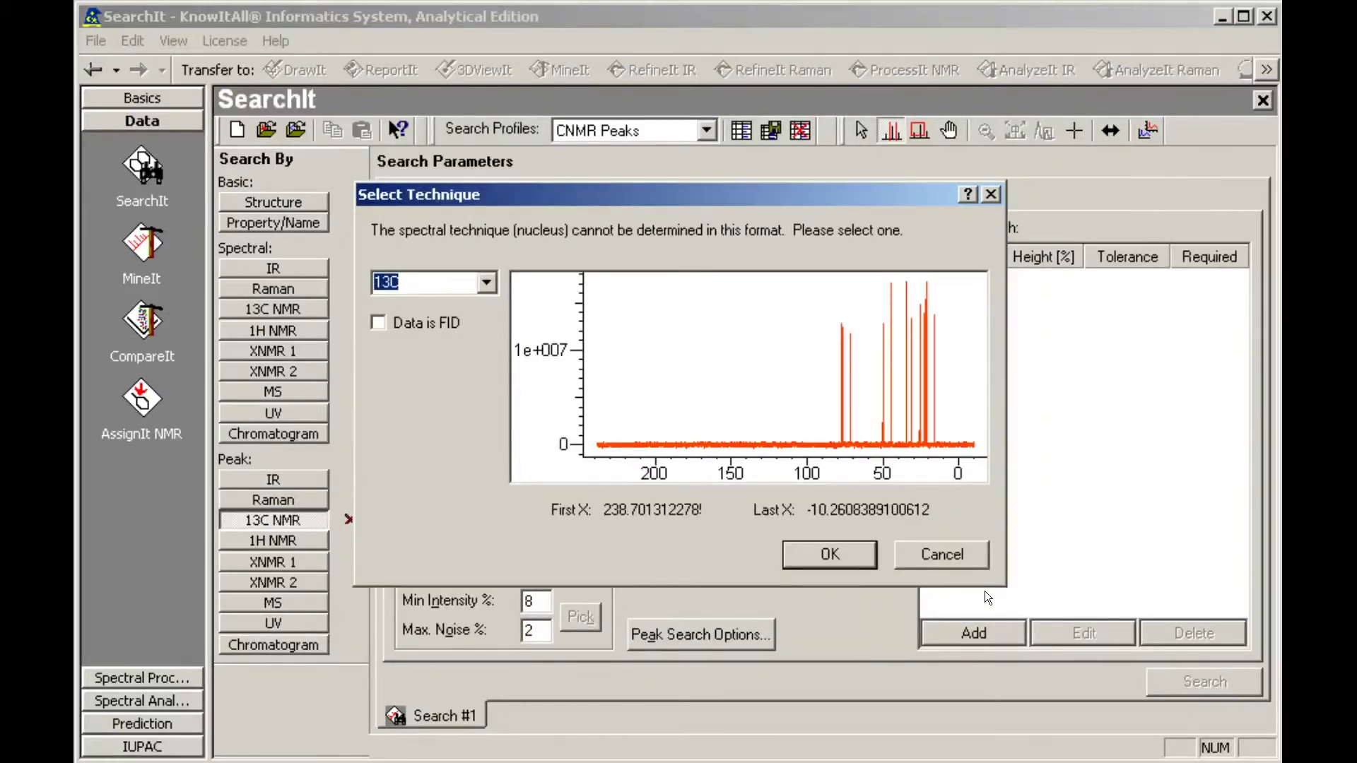
left_click(847, 554)
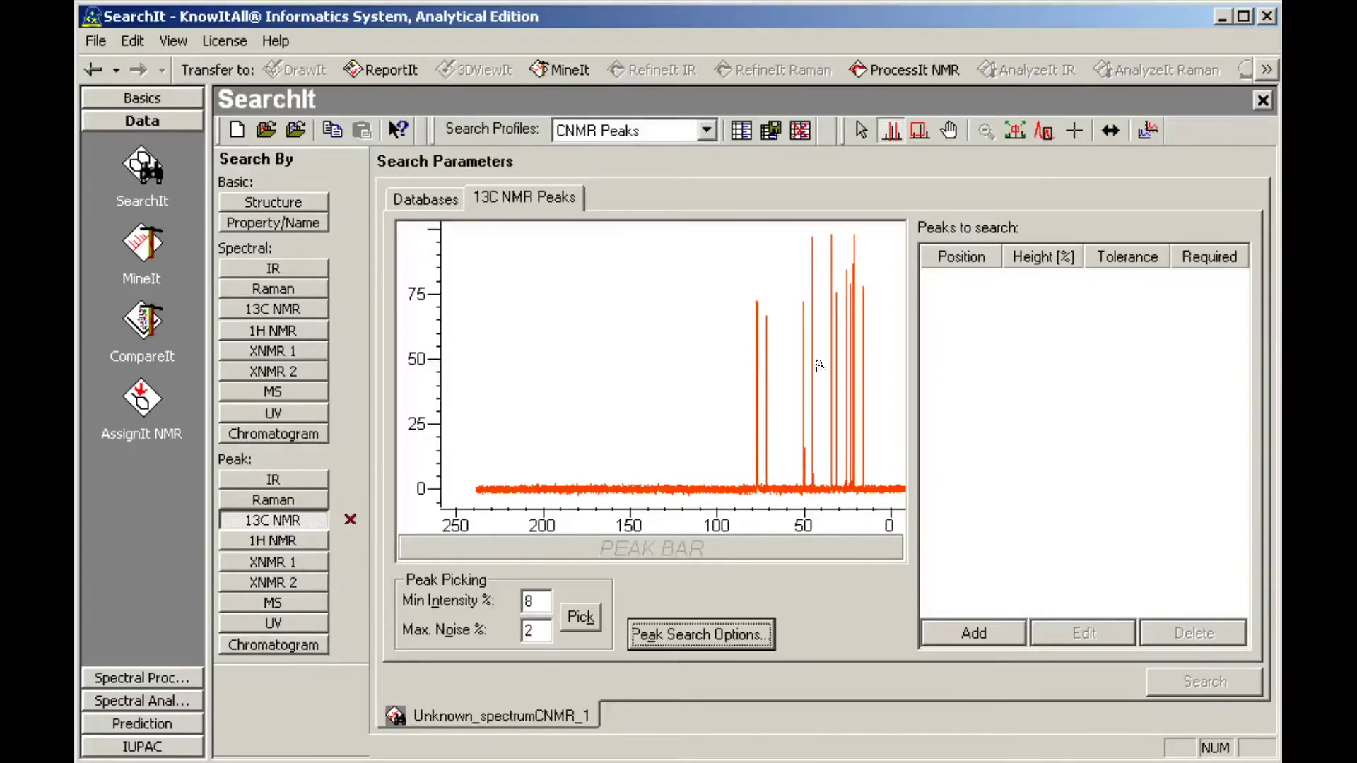
Zoom the spectrum to the 86–10 ppm peak region, leaving the peak search options unchanged.
left_click_drag(740, 367, 879, 367)
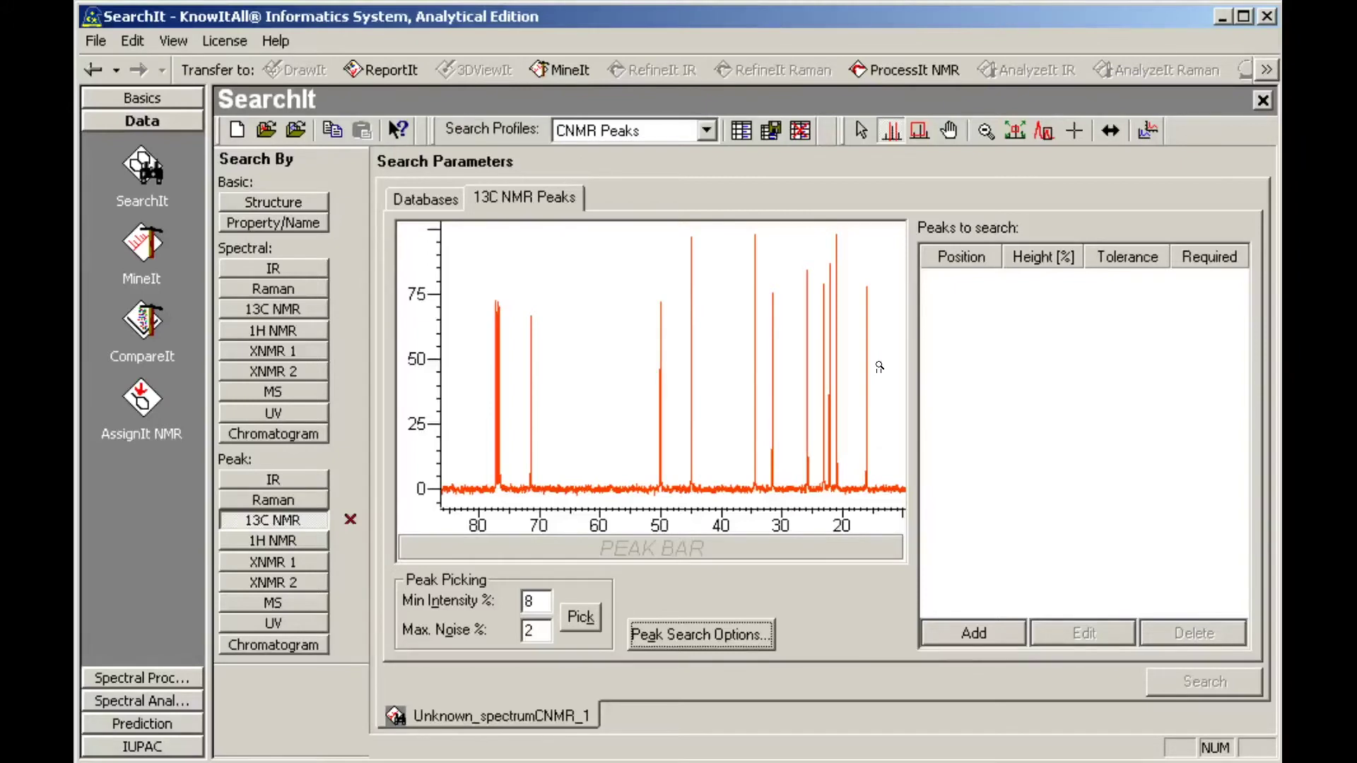
left_click(702, 633)
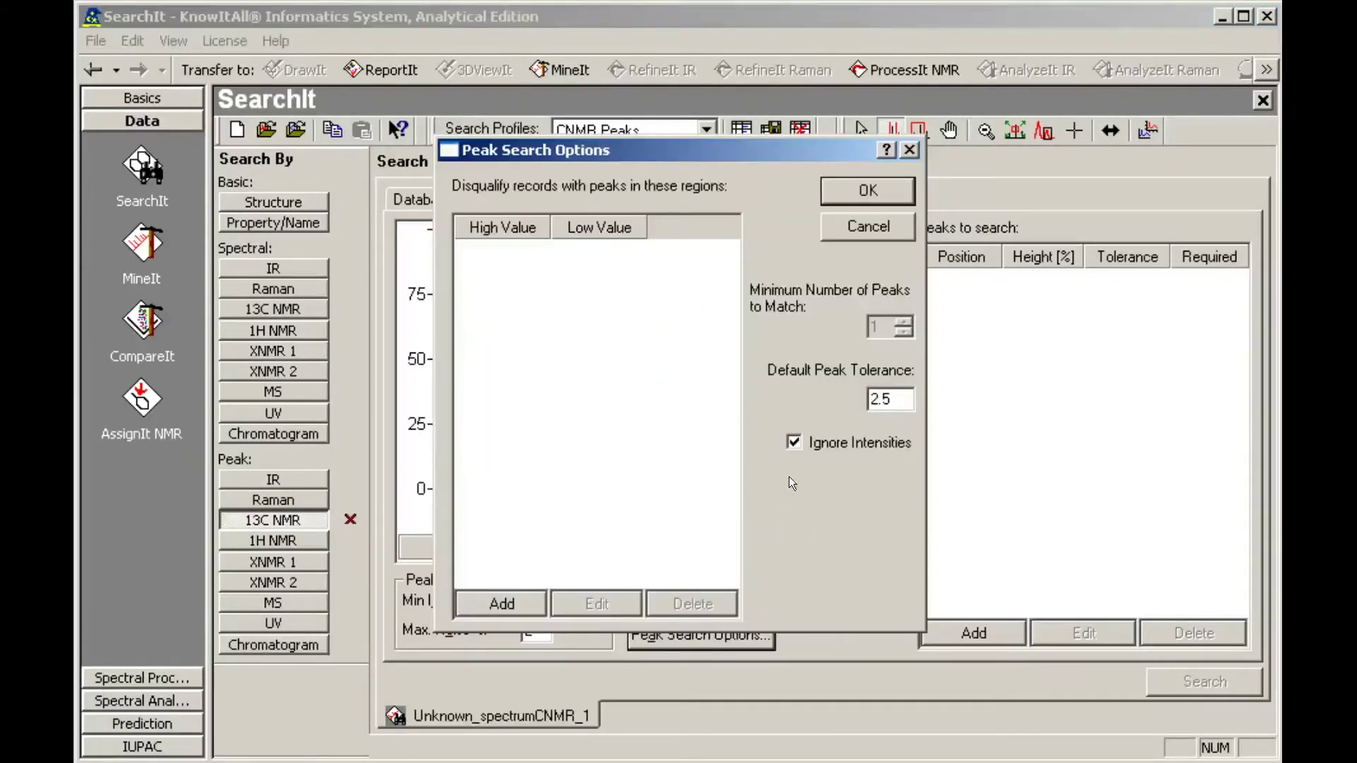
left_click(859, 235)
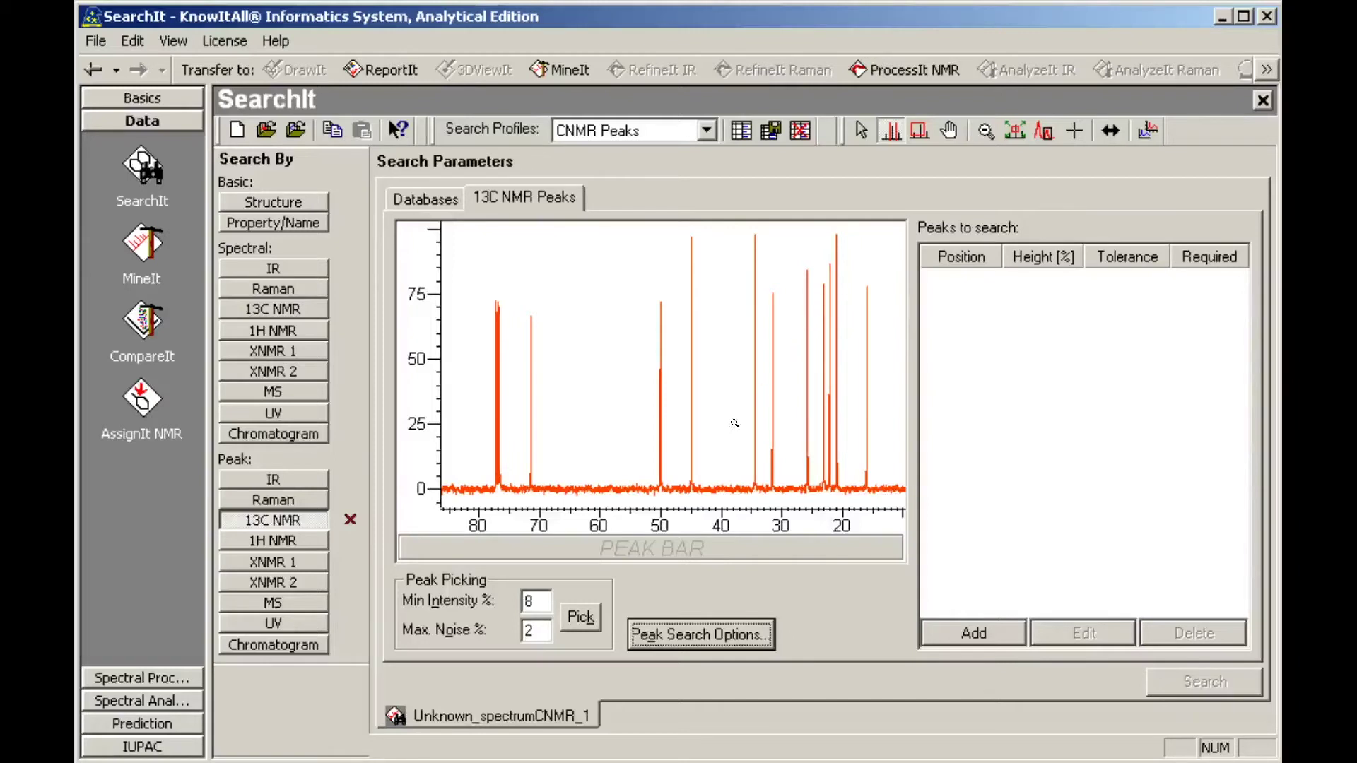
Pick peaks at 10% minimum intensity and delete the three peaks from 76.6928 to 77.3310 ppm.
left_click_drag(548, 601, 504, 612)
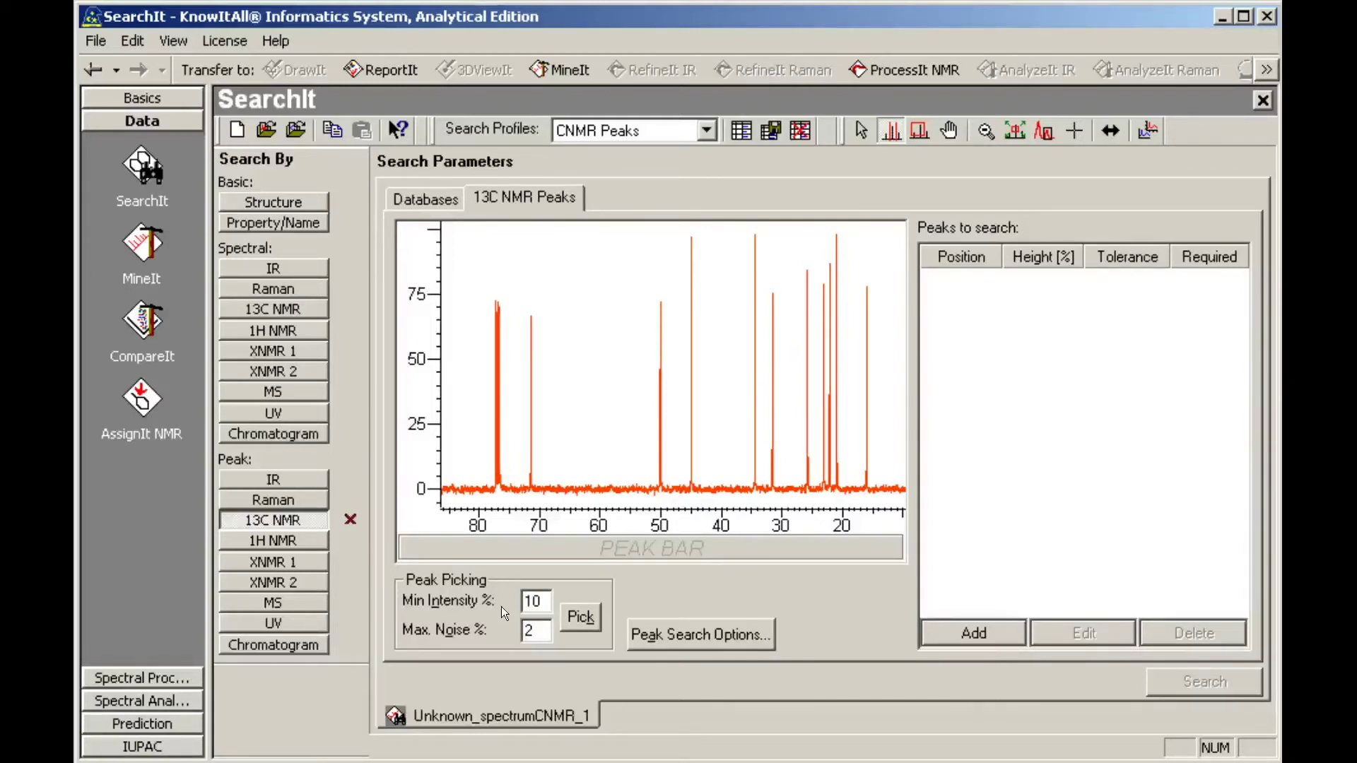
left_click(581, 618)
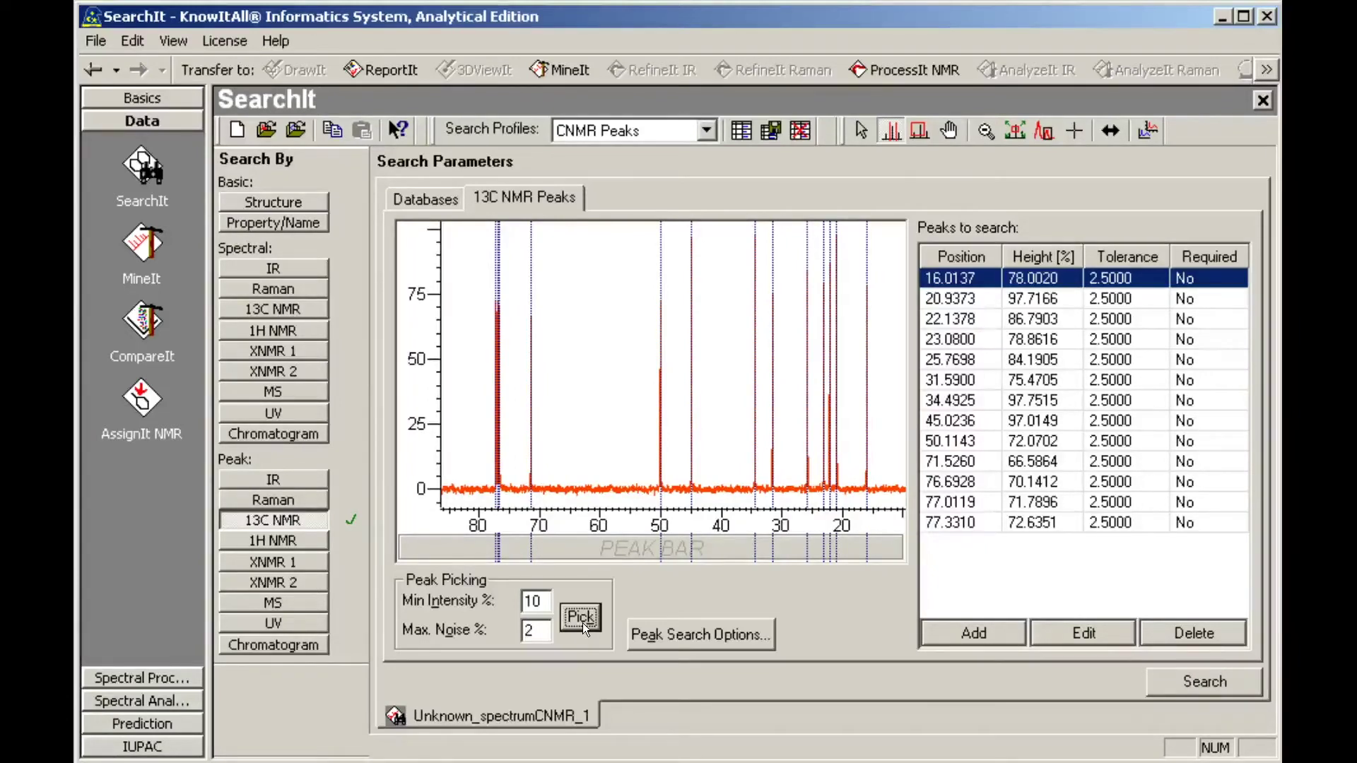
left_click(959, 489)
left_click(961, 527, "shift")
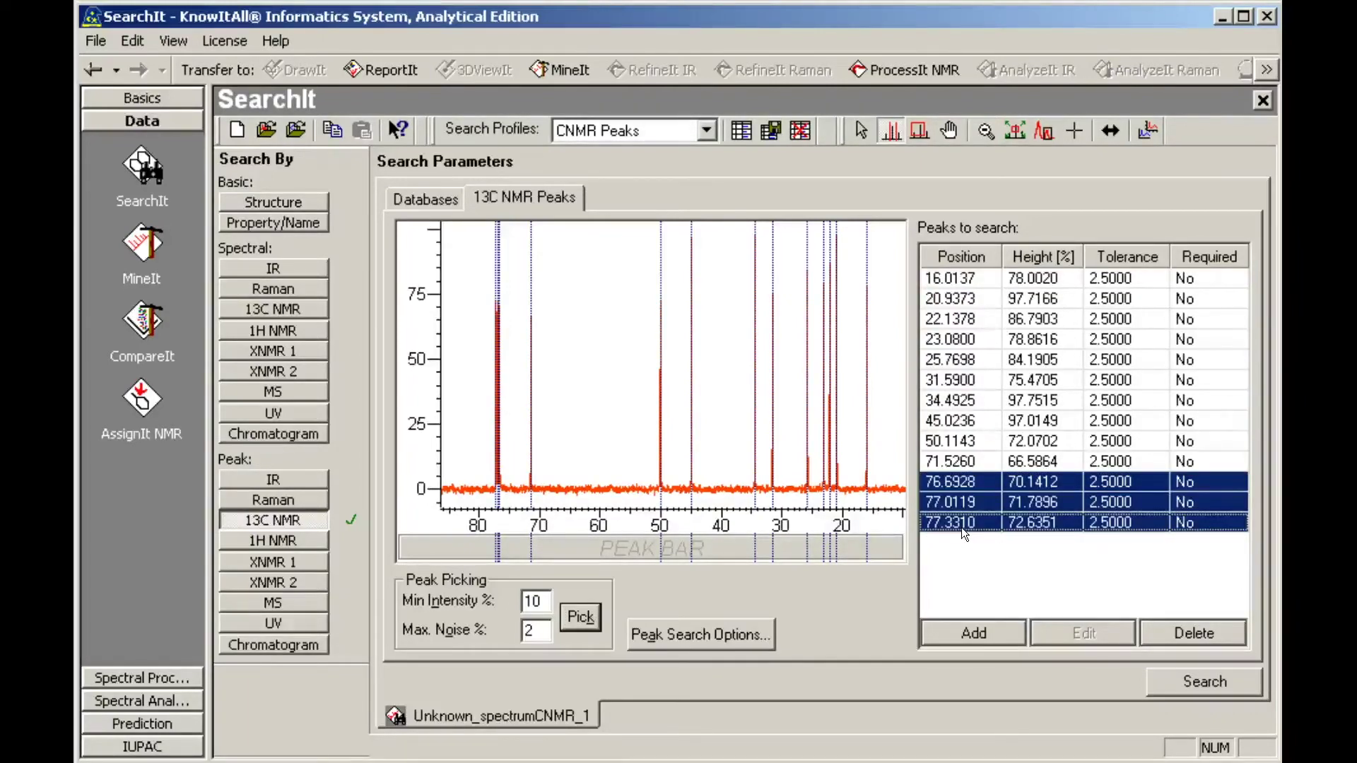
left_click(1198, 639)
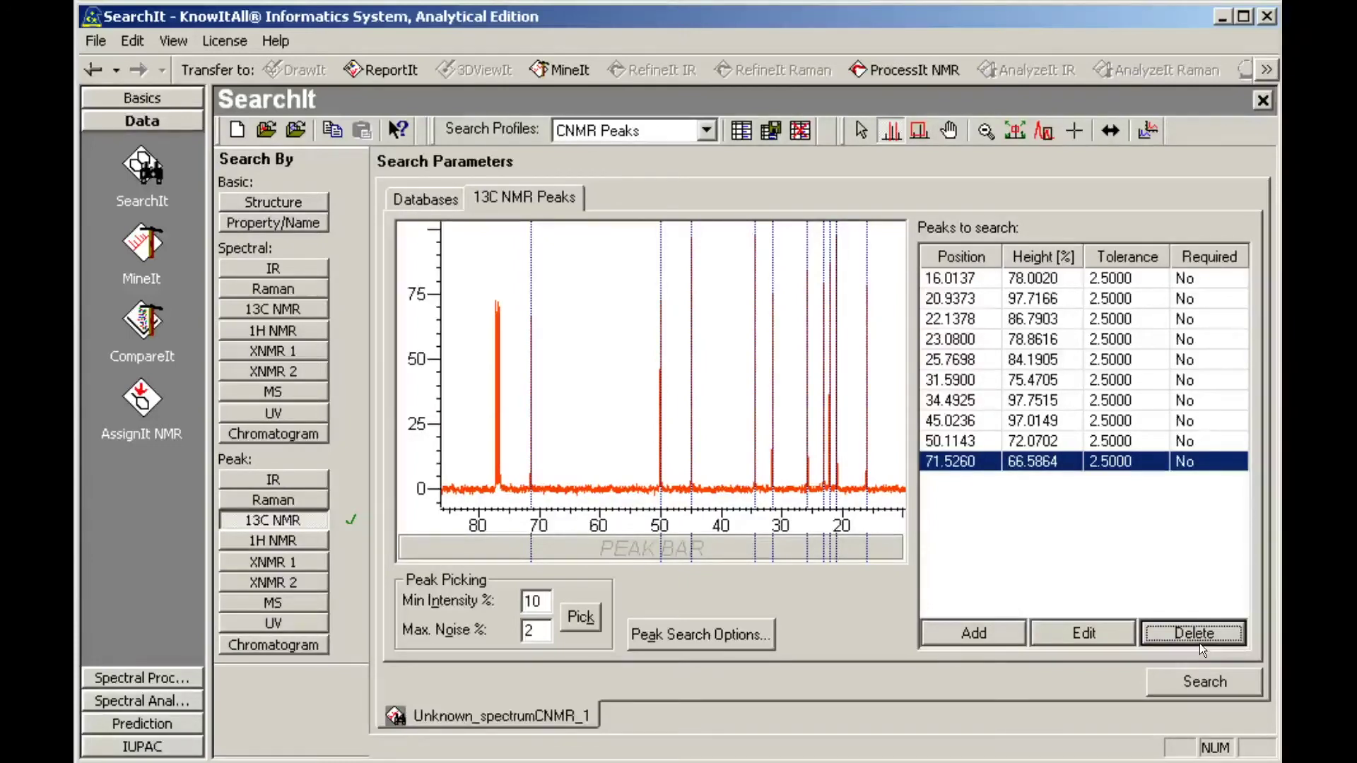
left_click(976, 633)
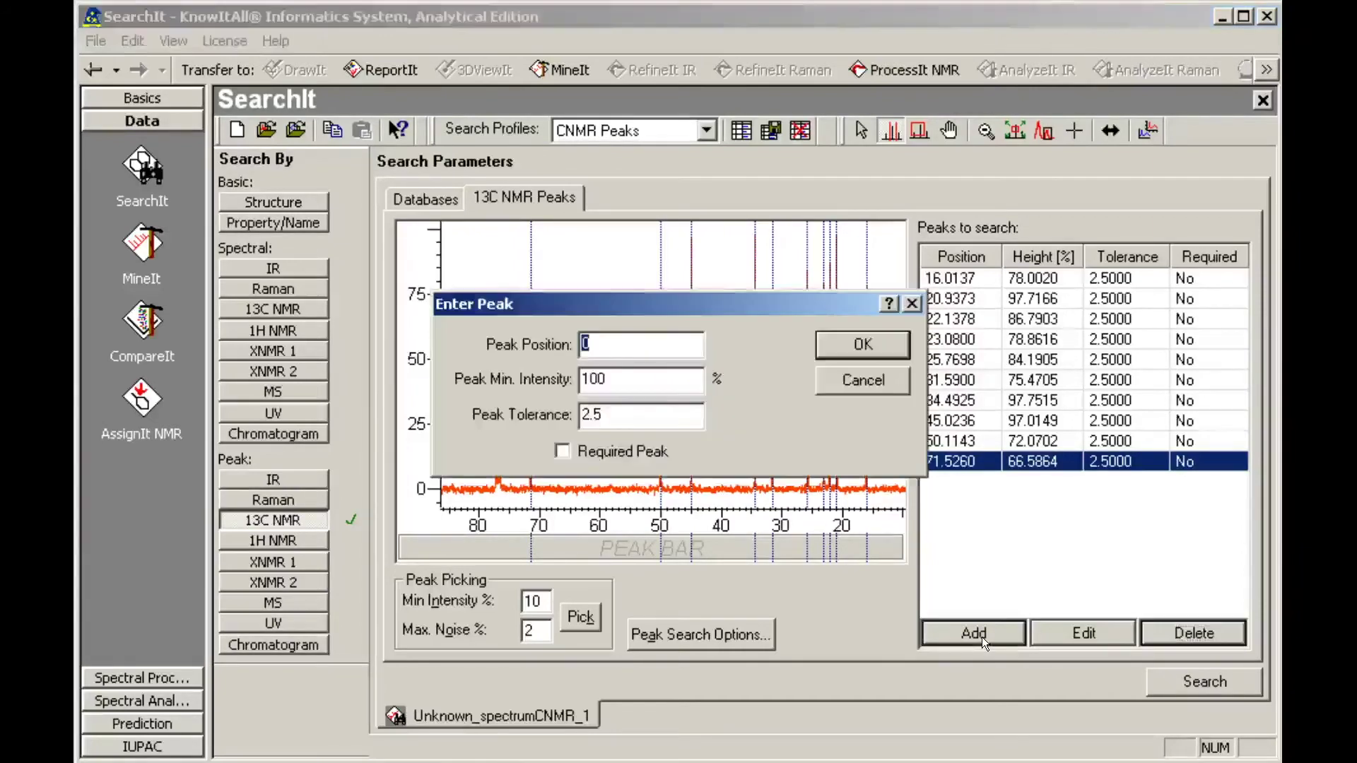
left_click(861, 390)
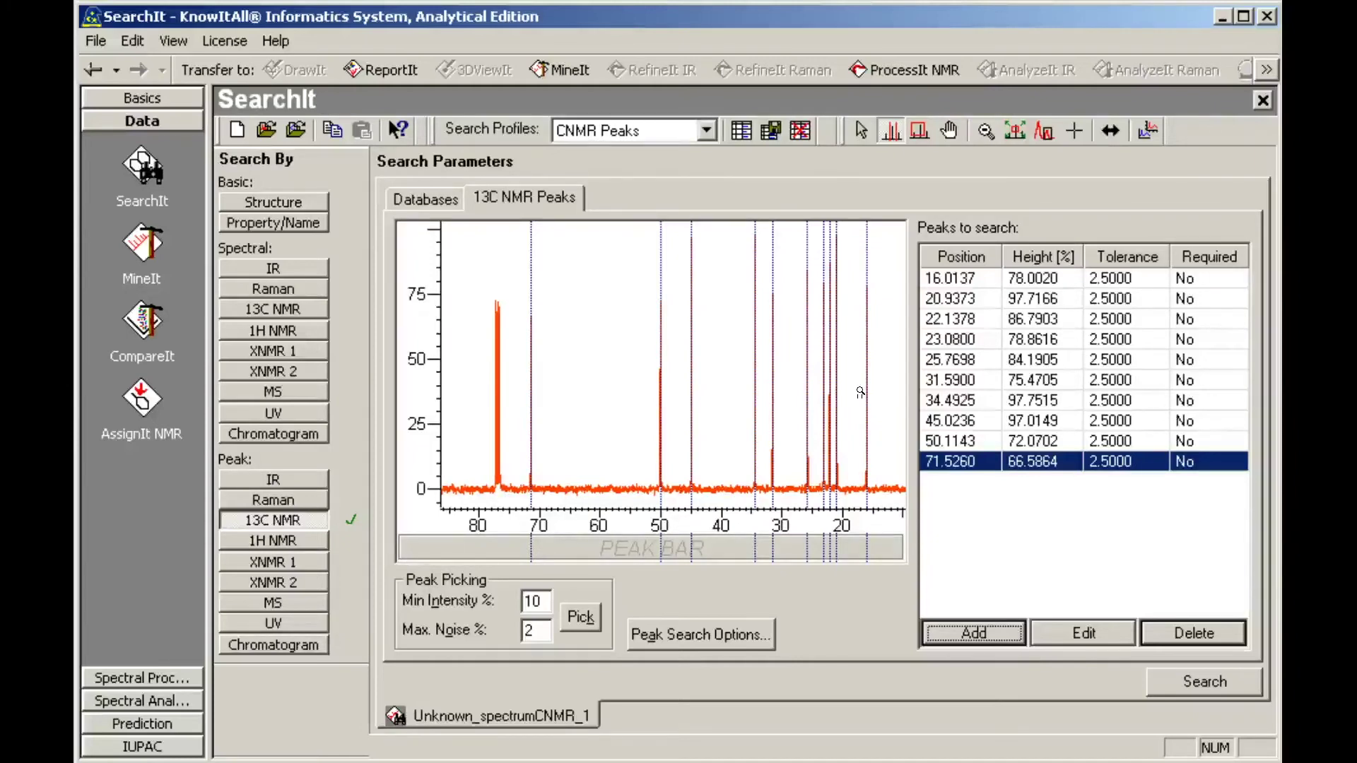
left_click(582, 550)
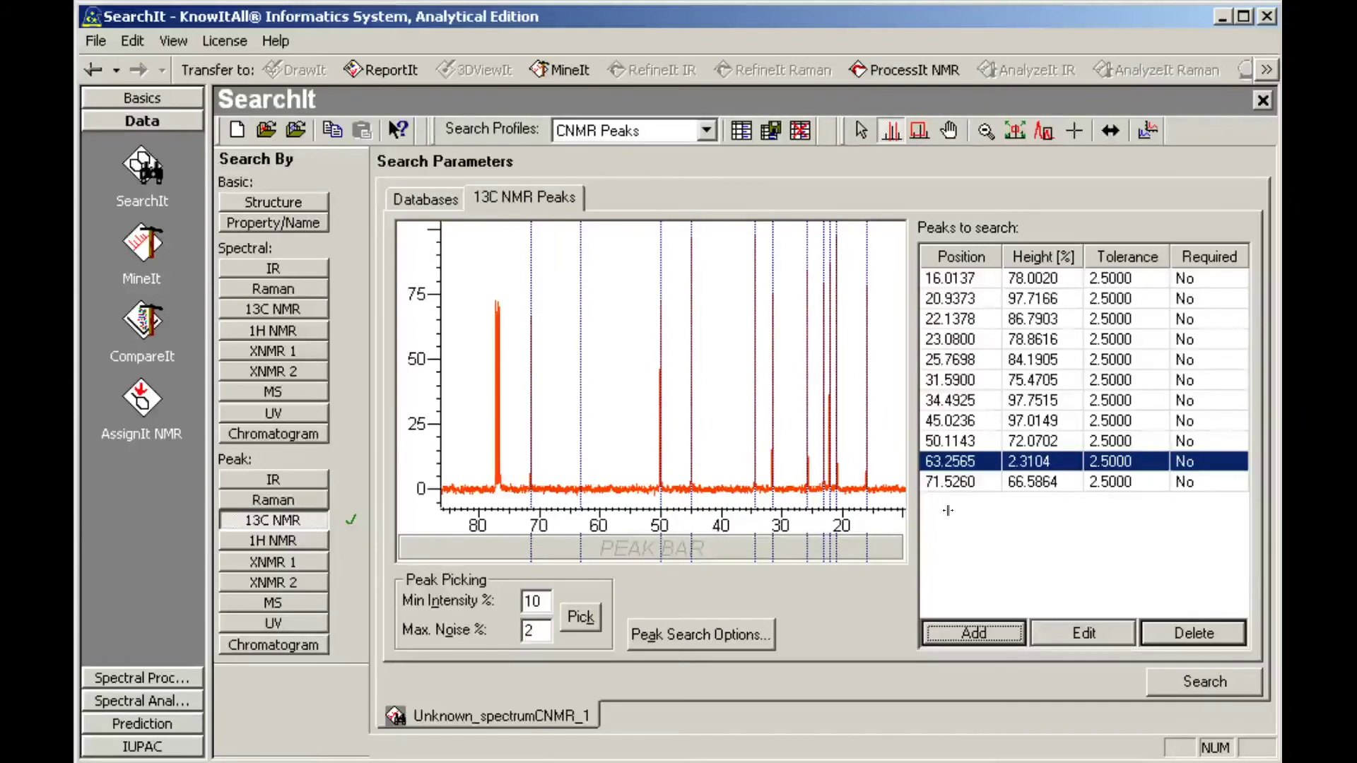
left_click(986, 486)
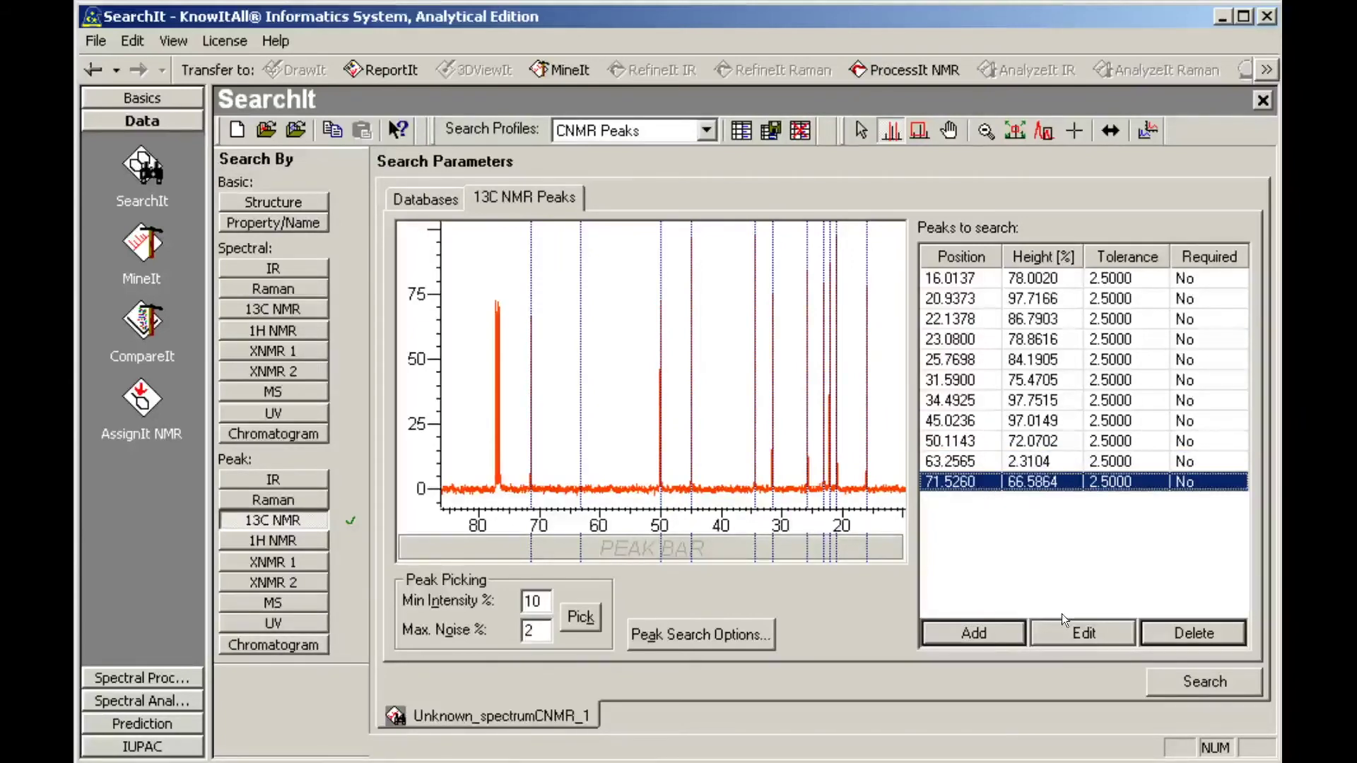
left_click(1085, 634)
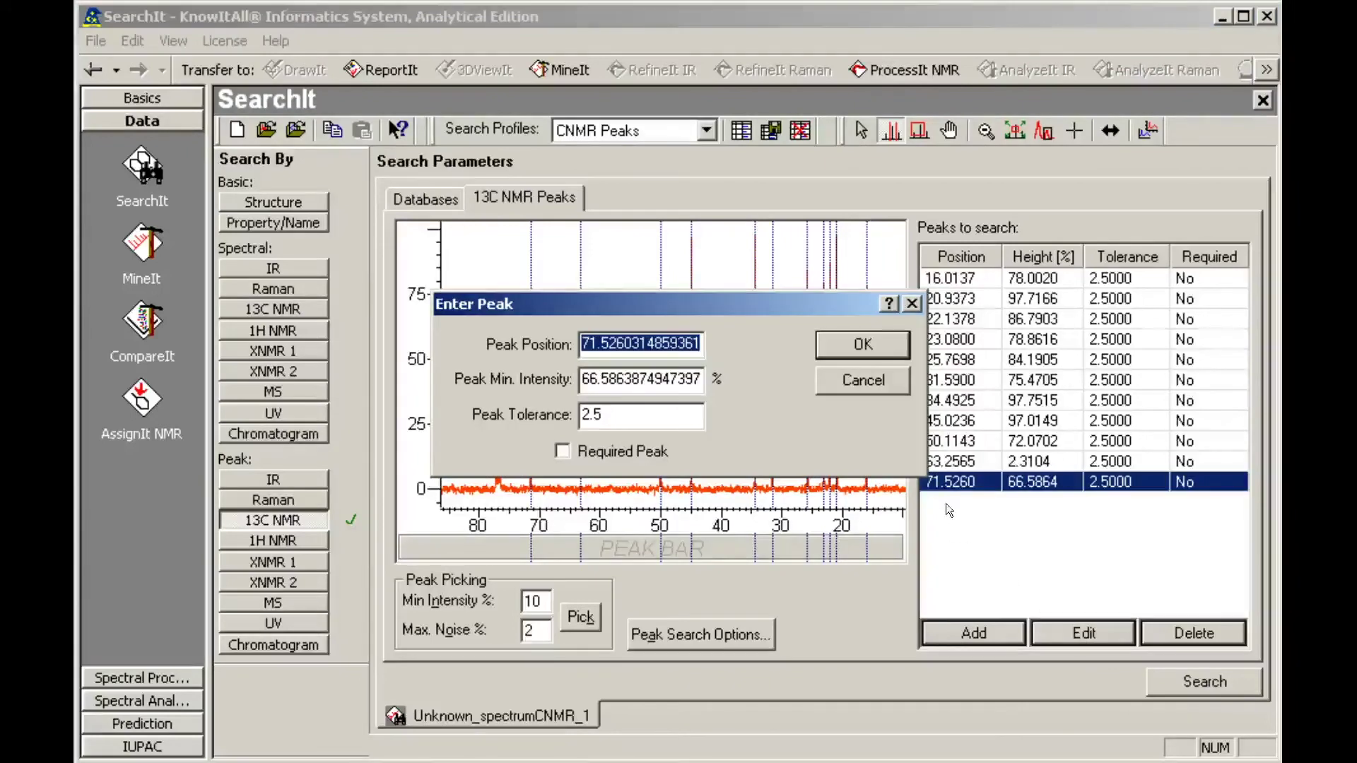
left_click(865, 382)
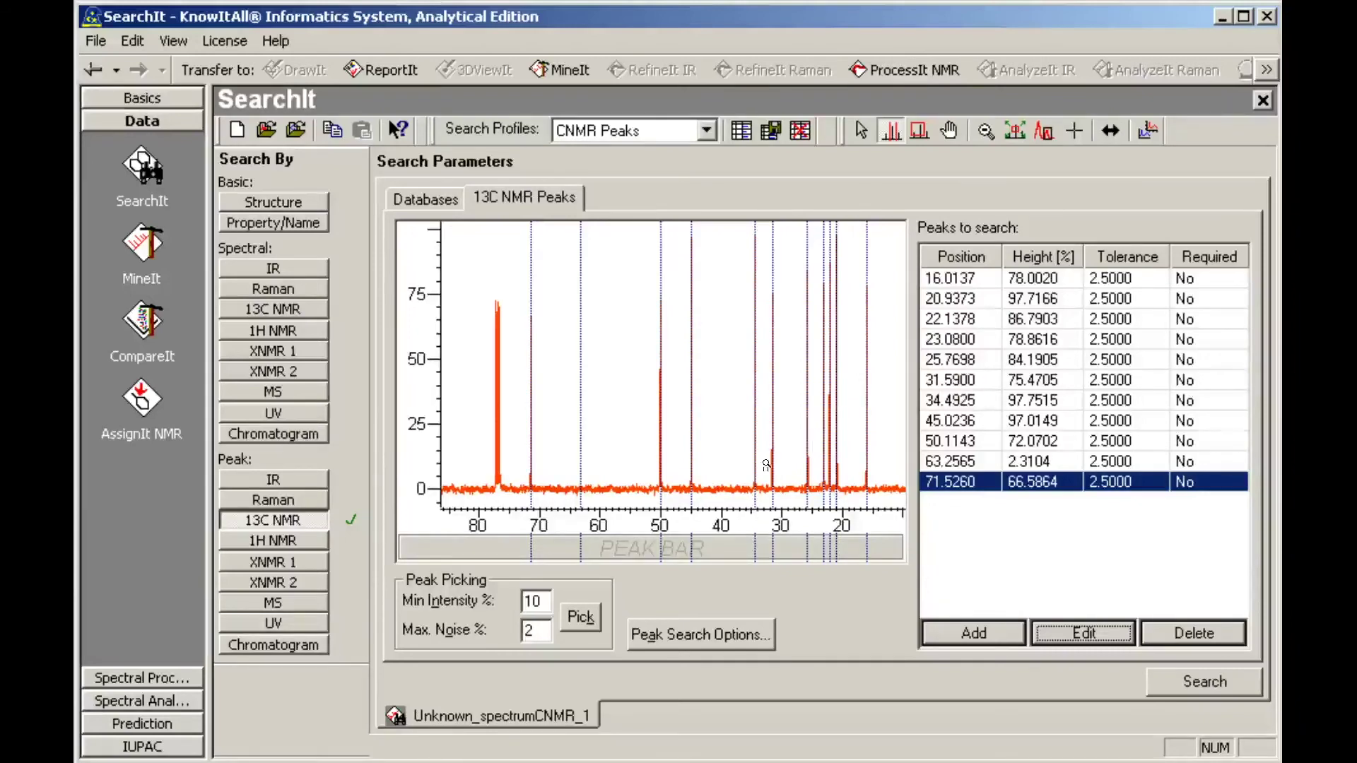
left_click(590, 551)
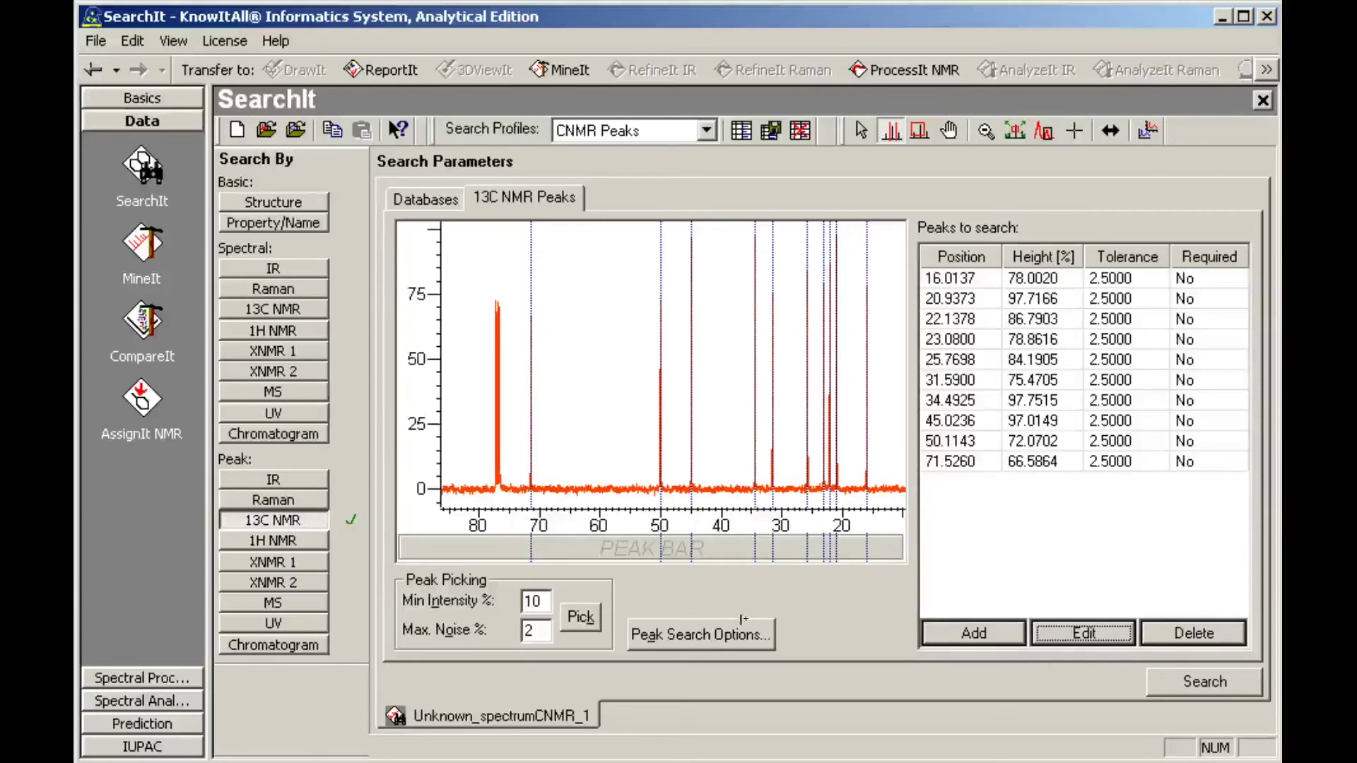
left_click(1205, 682)
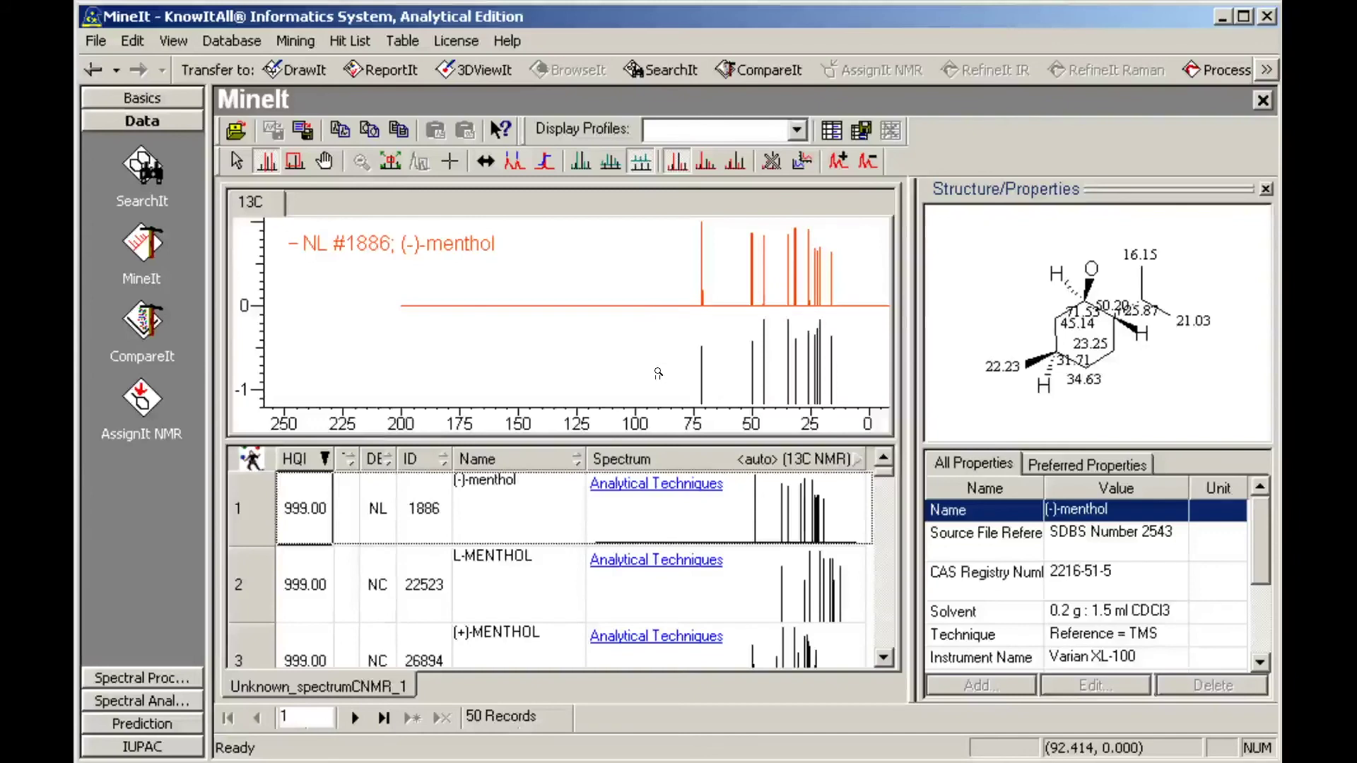
Zoom the hit spectra to about 92–7 ppm and apply the 13C NMR display profile.
left_click_drag(658, 374, 867, 376)
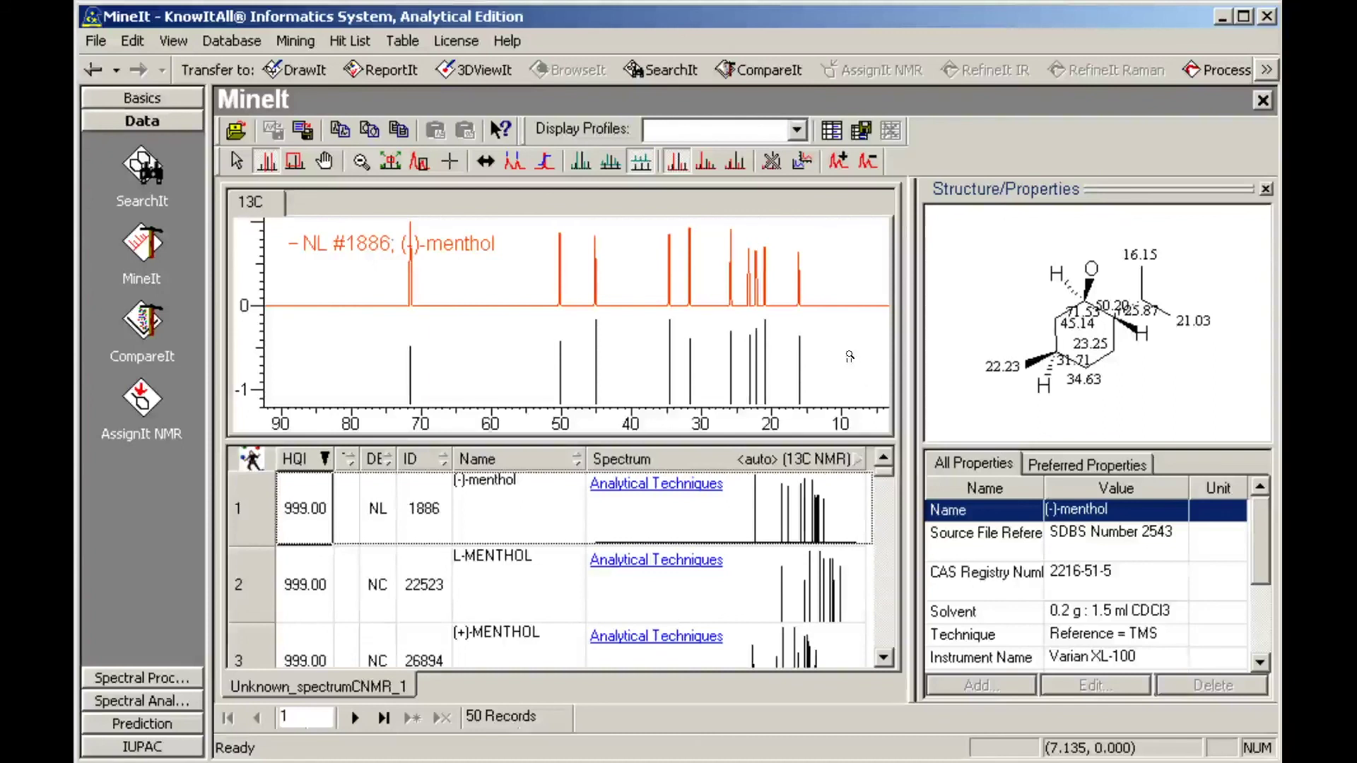
left_click(798, 131)
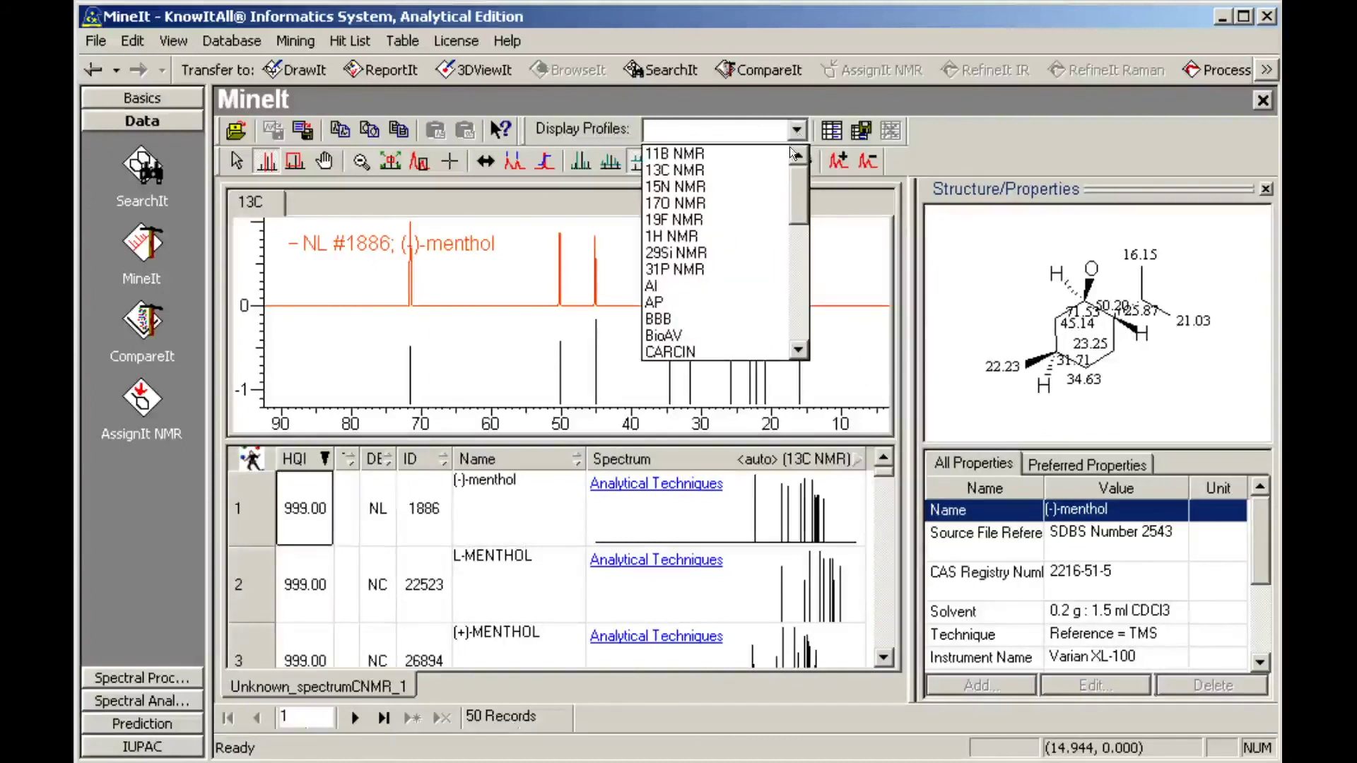
left_click(770, 170)
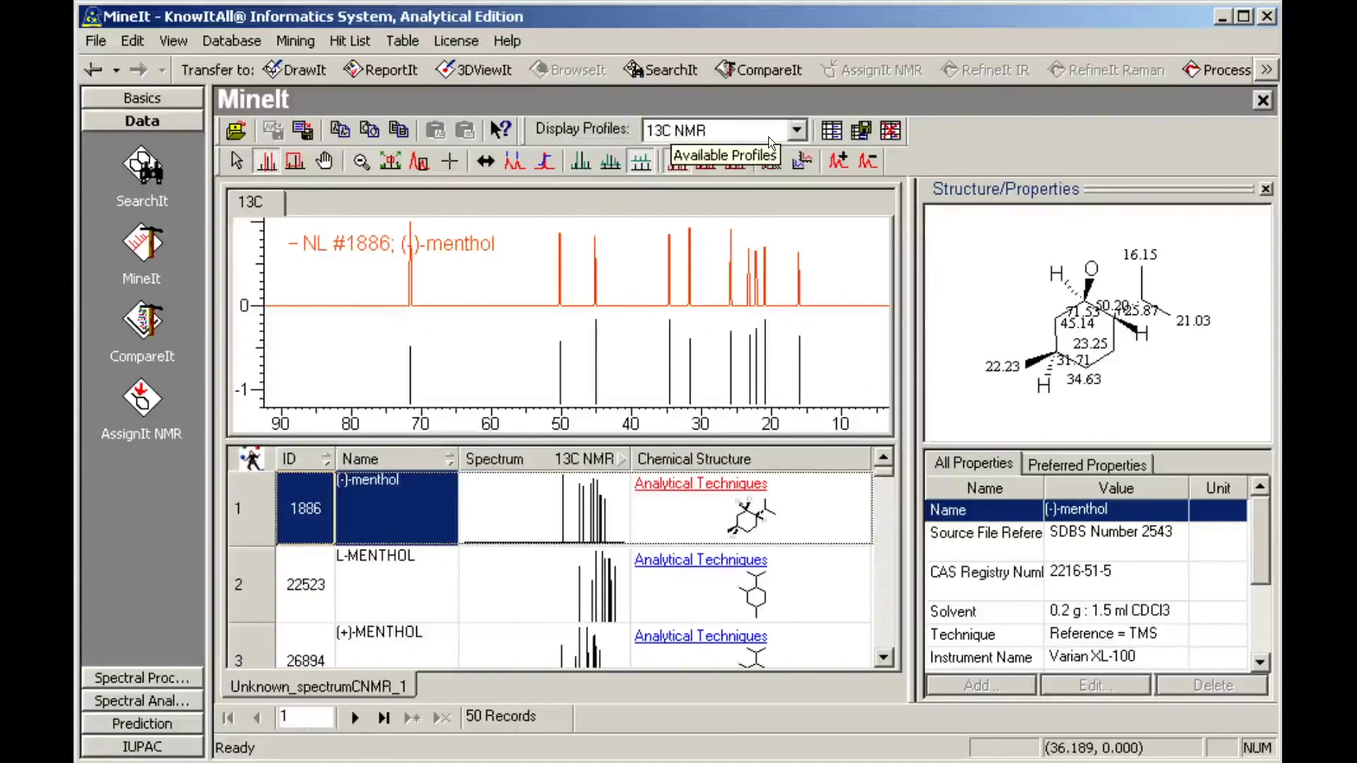